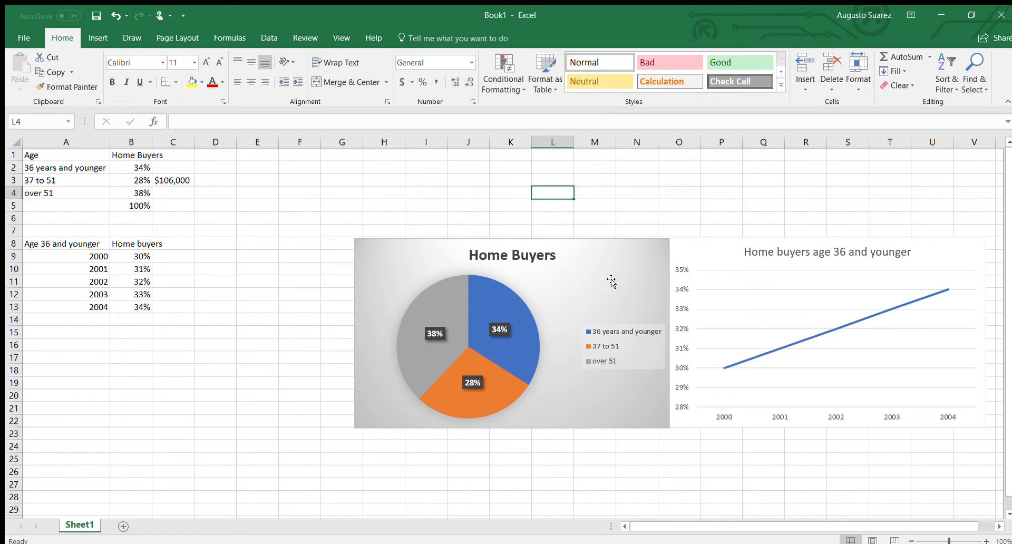
Review the Age table's heading and its three age-group labels in A1:A4
left_click(277, 207)
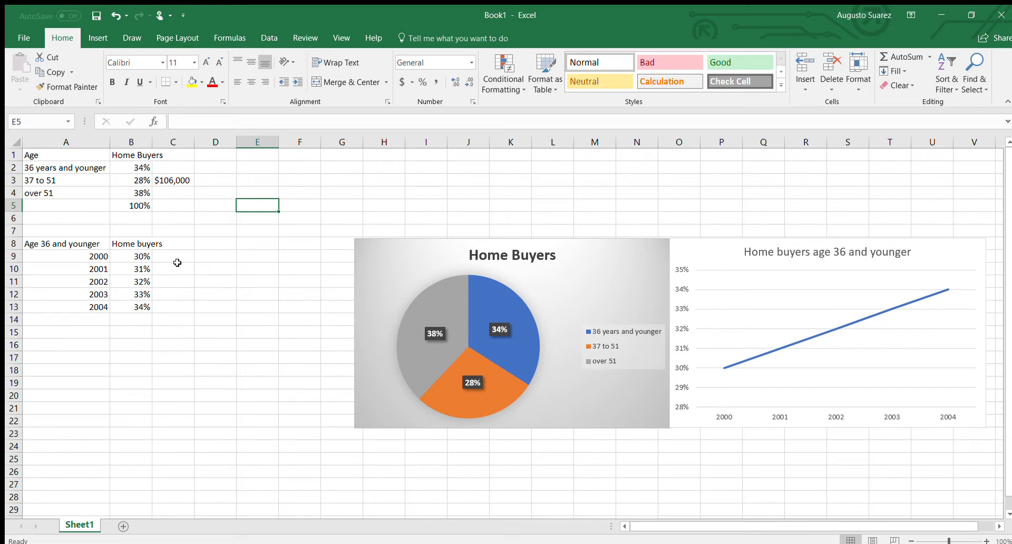
left_click(58, 155)
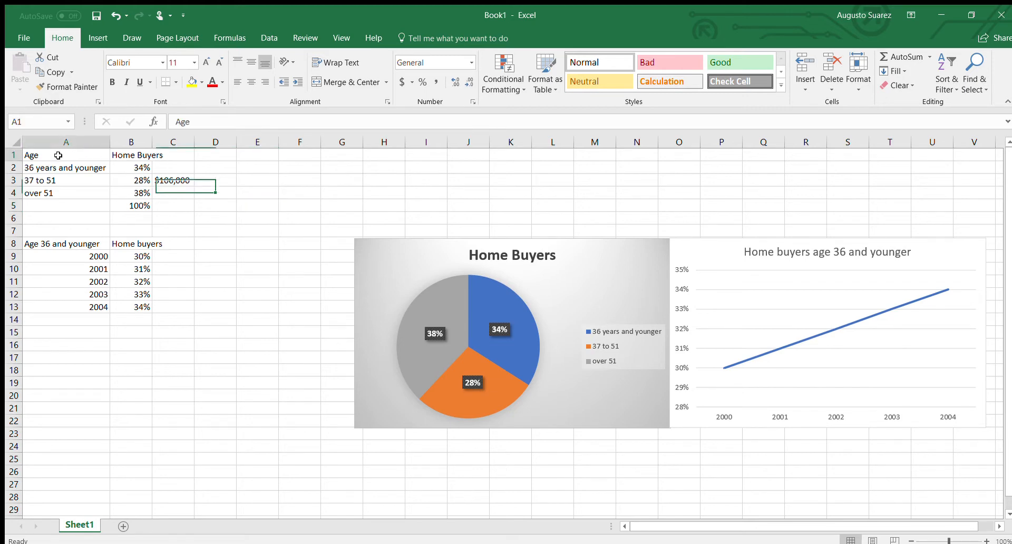
key("shift+Right")
key("shift+Down")
key("shift+Down")
key("shift+Down")
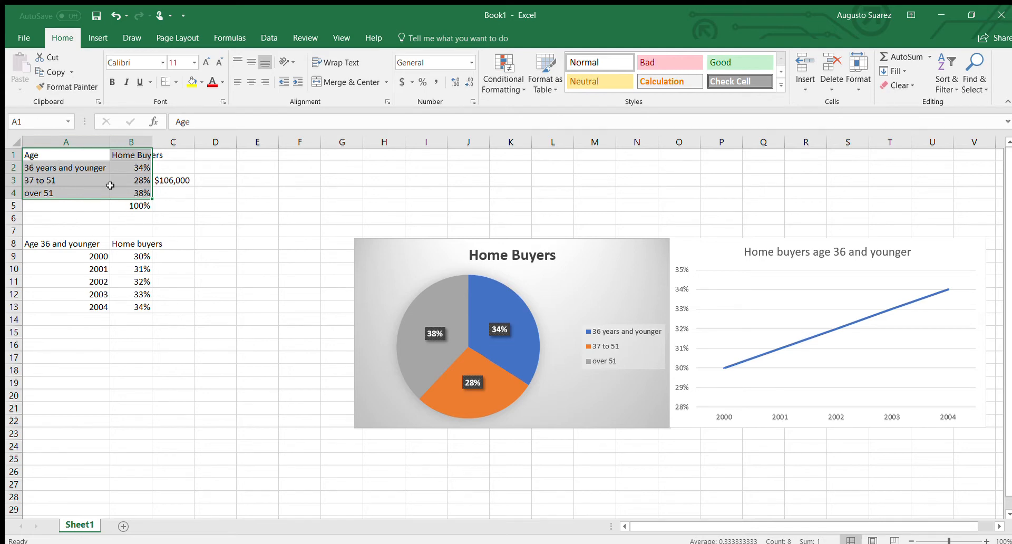
left_click(82, 156)
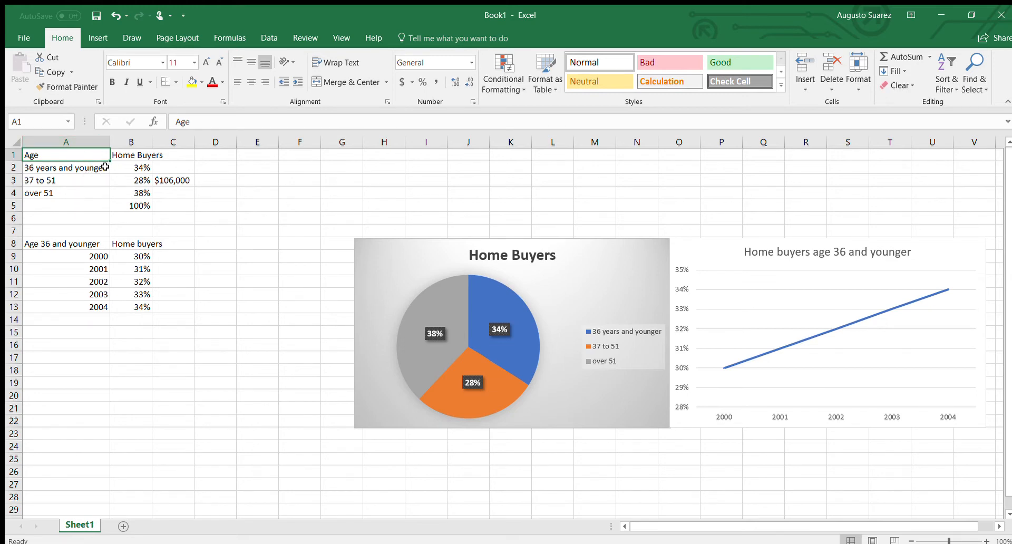
left_click(89, 169)
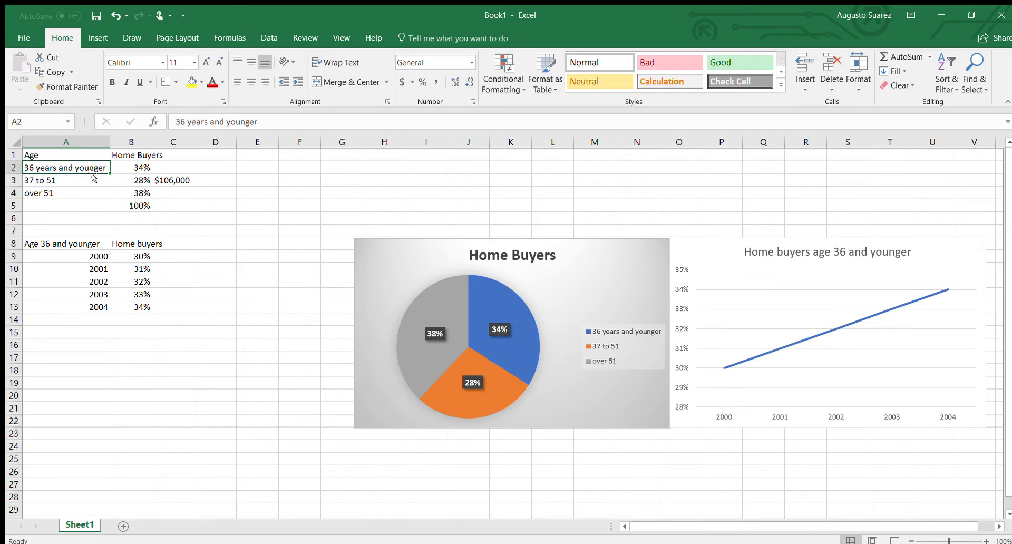
left_click(90, 180)
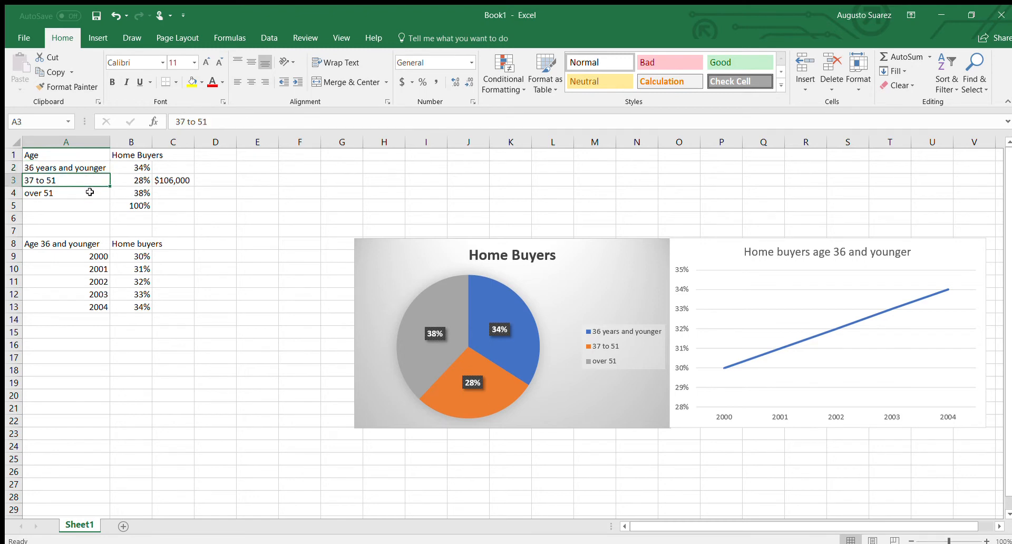
left_click(90, 192)
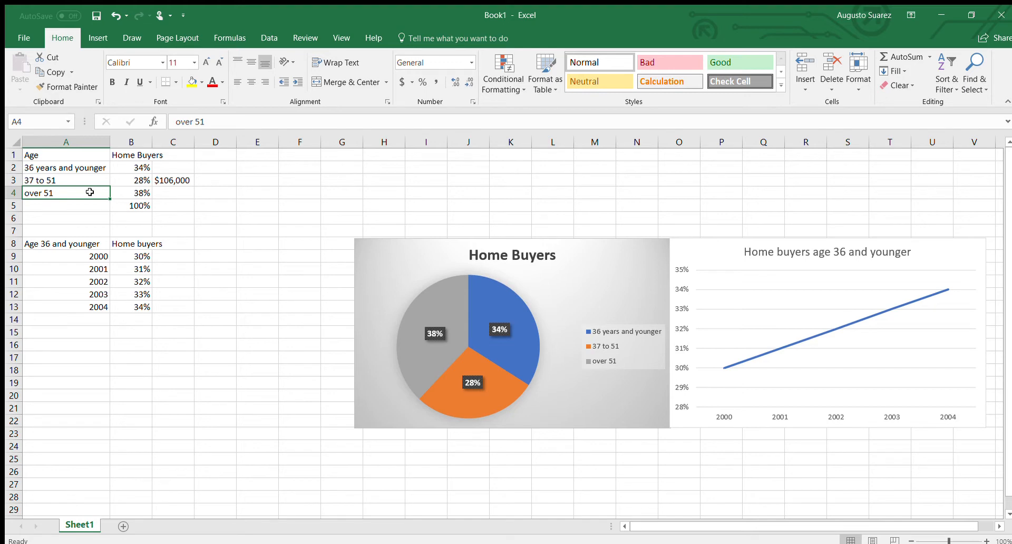
Check the share values 34%, 28% and 38% in cells B2:B4
left_click(136, 166)
left_click(132, 178)
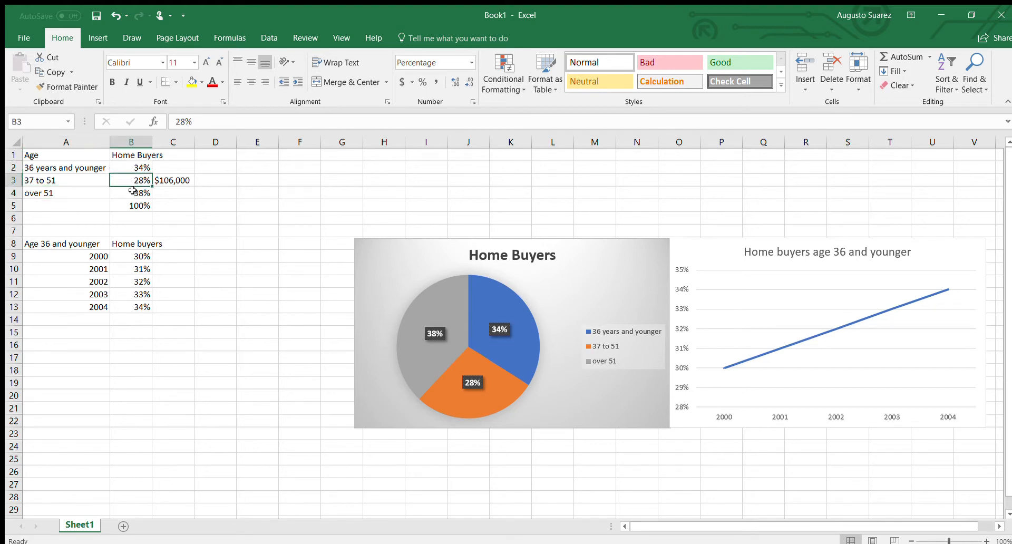
left_click(133, 191)
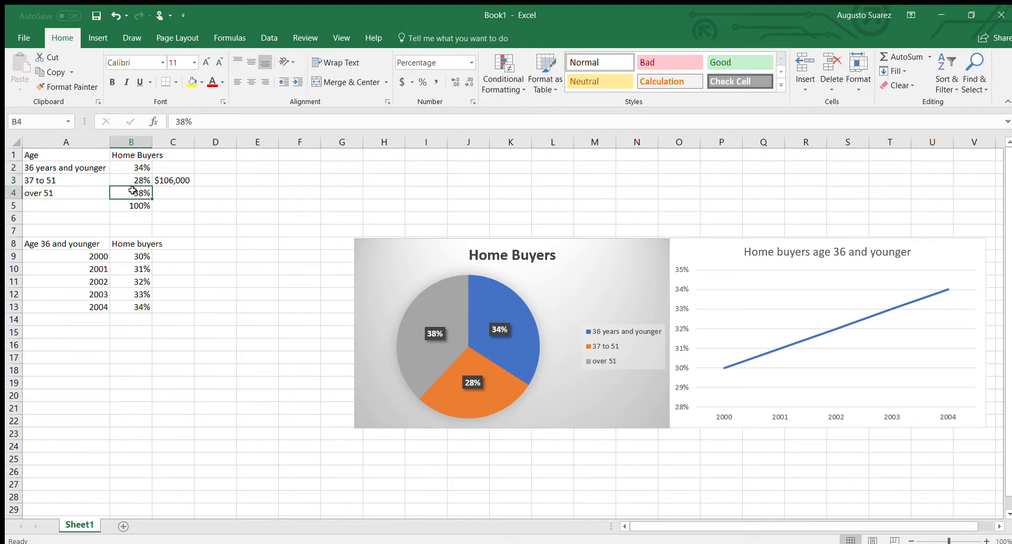
left_click(139, 166)
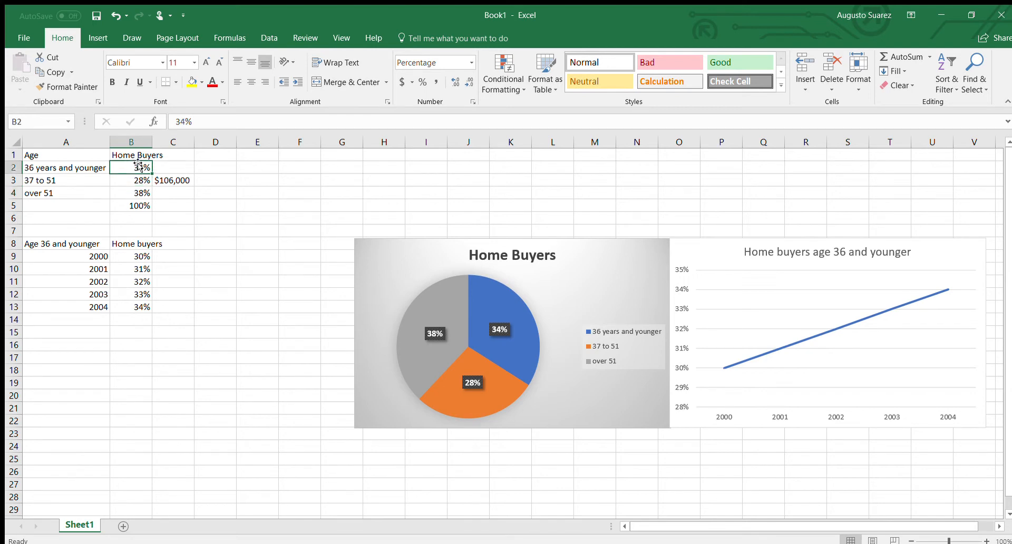
left_click(144, 178)
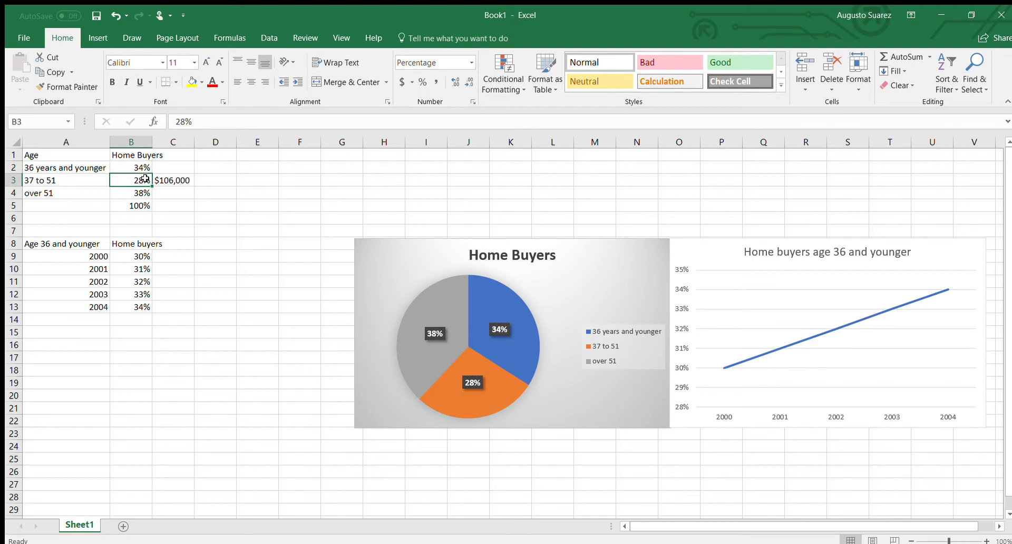
left_click(144, 190)
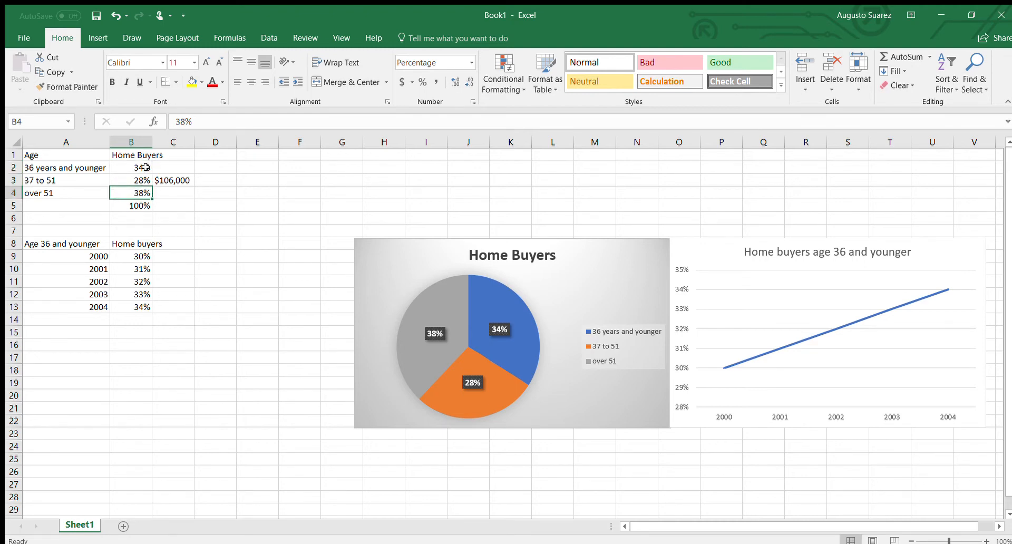
left_click(145, 167)
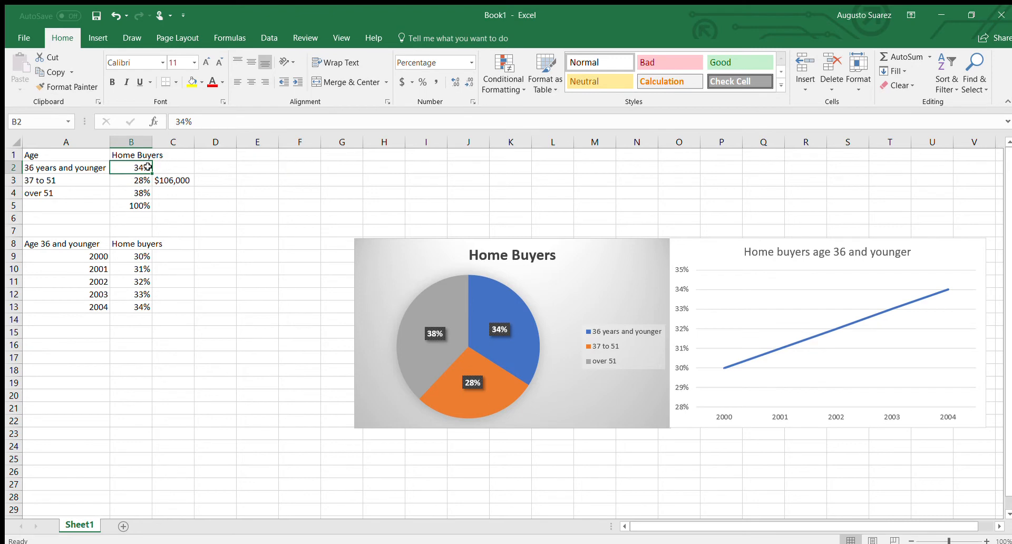
left_click(150, 196)
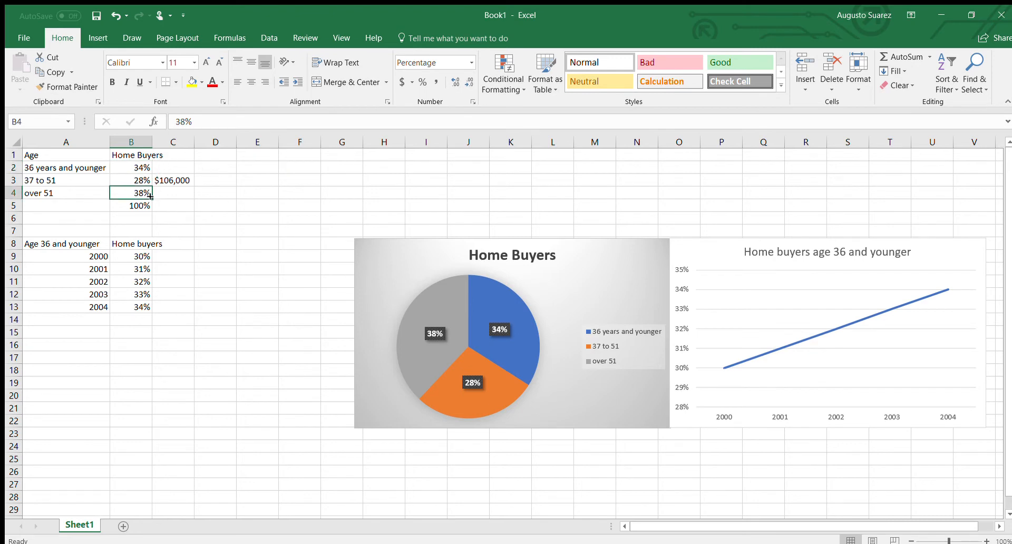
Clear the $106,000 value from C3 and select the A1:B4 age table
left_click(186, 180)
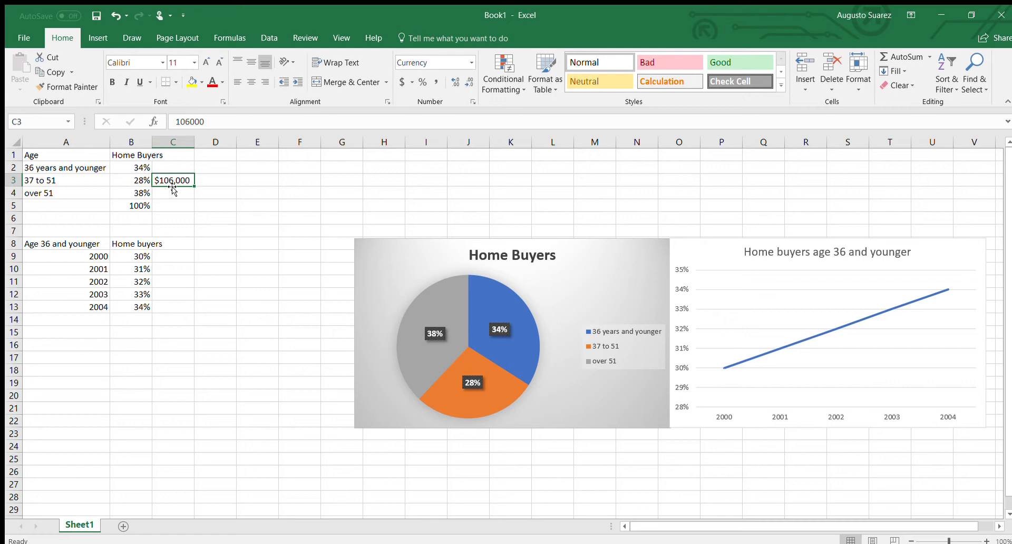
key("Delete")
left_click(221, 167)
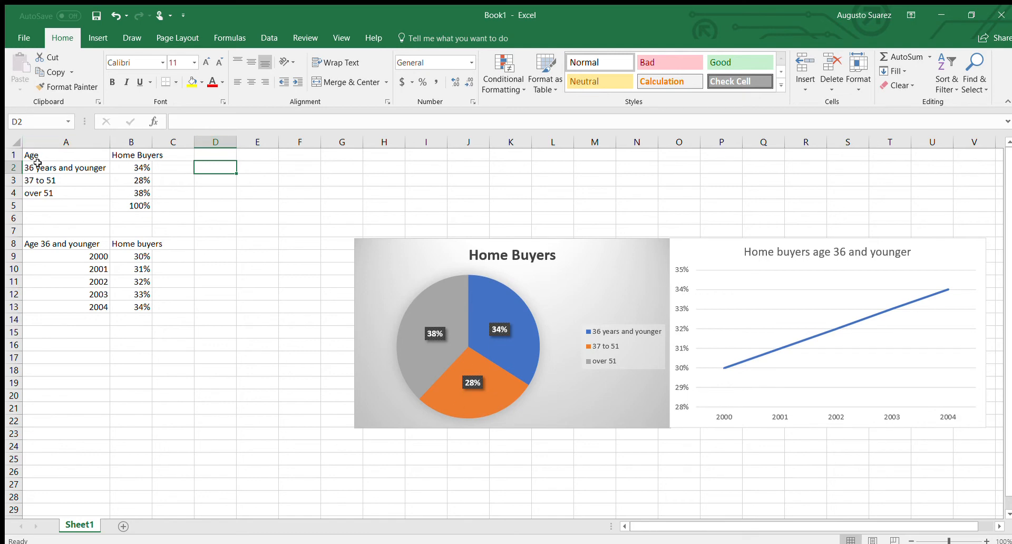
left_click_drag(32, 154, 130, 189)
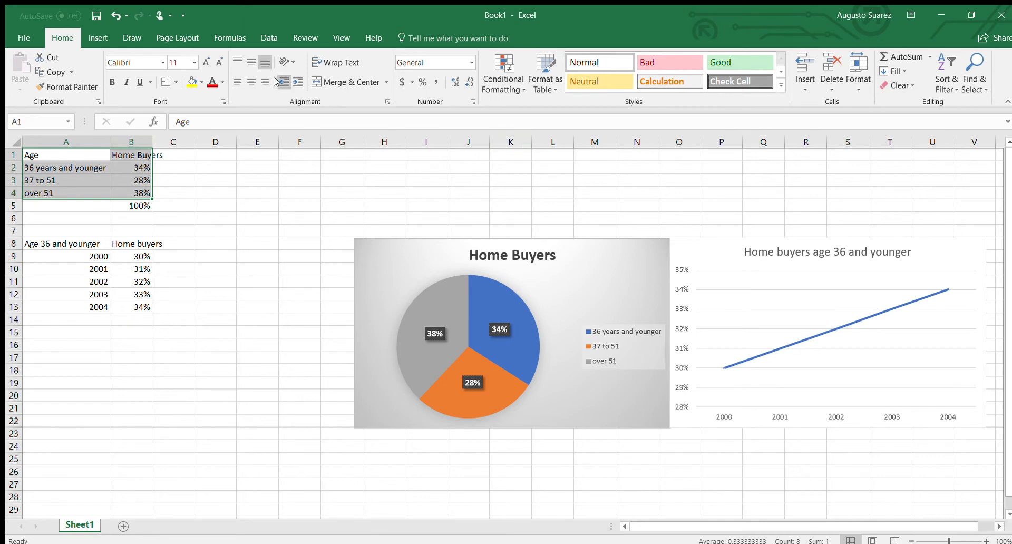
Insert the recommended Home Buyers bar chart and place it left of the pie chart
left_click(95, 36)
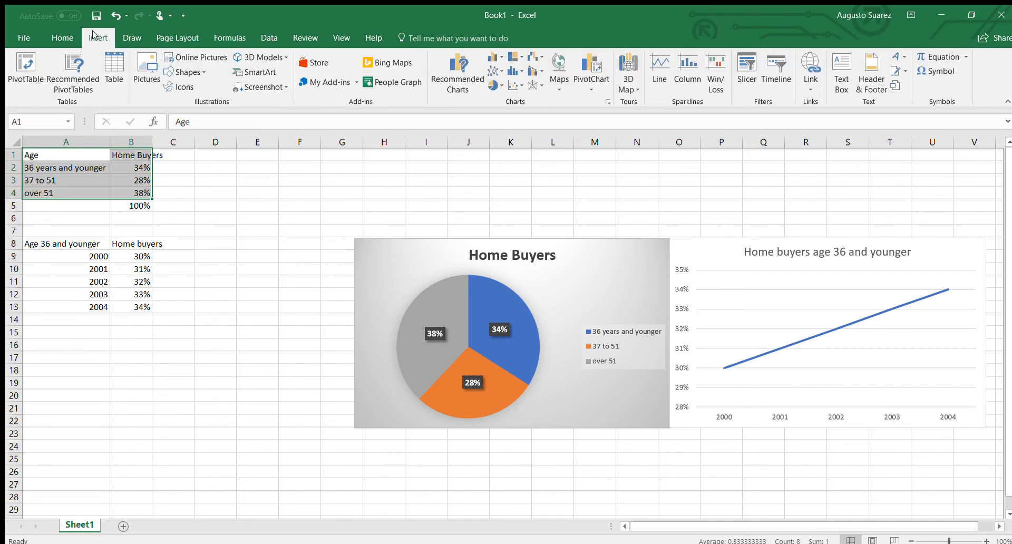
left_click(454, 75)
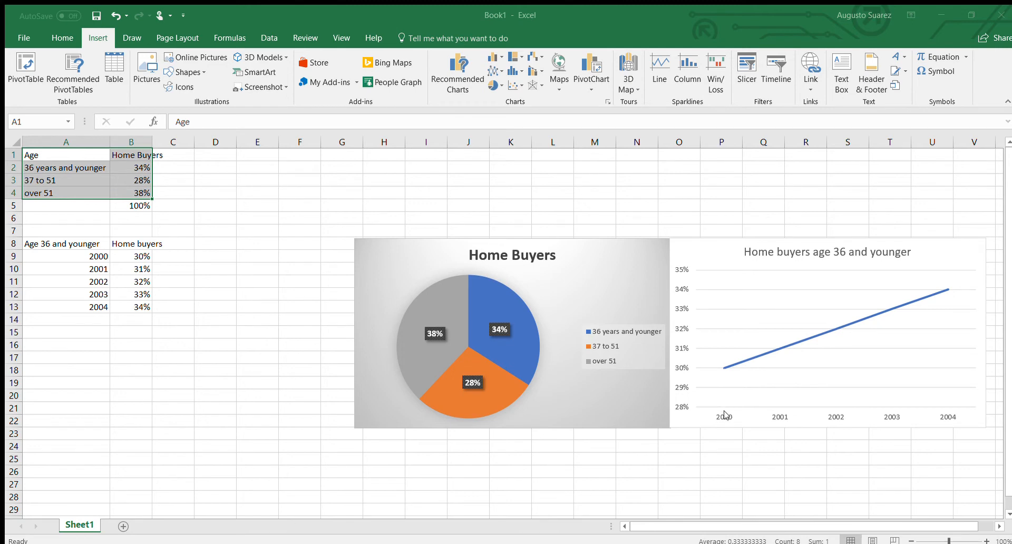
left_click(646, 464)
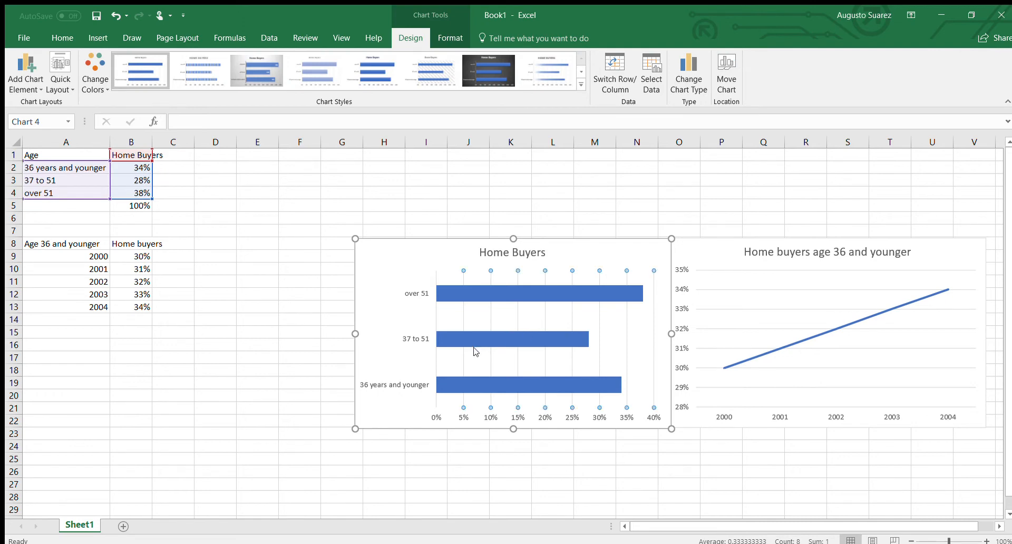
left_click_drag(422, 280, 99, 281)
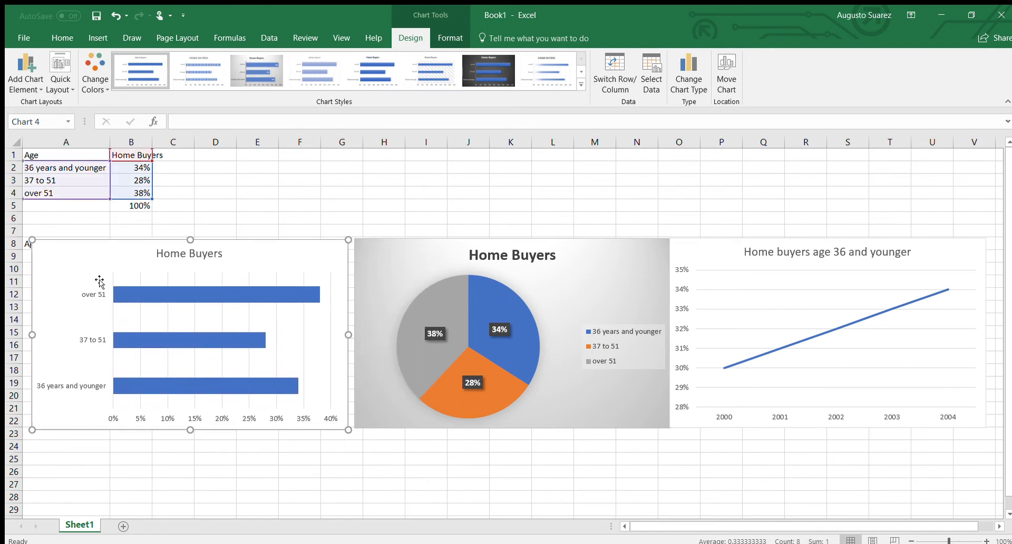
left_click(454, 263)
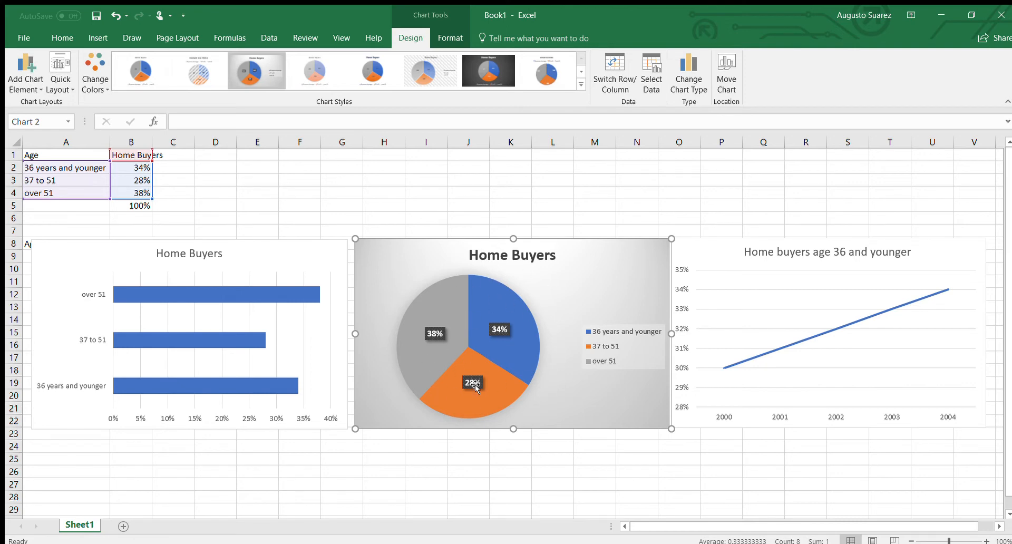
Explode only the grey over 51 slice, after undoing a full-pie separation
left_click(453, 317)
left_click_drag(453, 317, 442, 313)
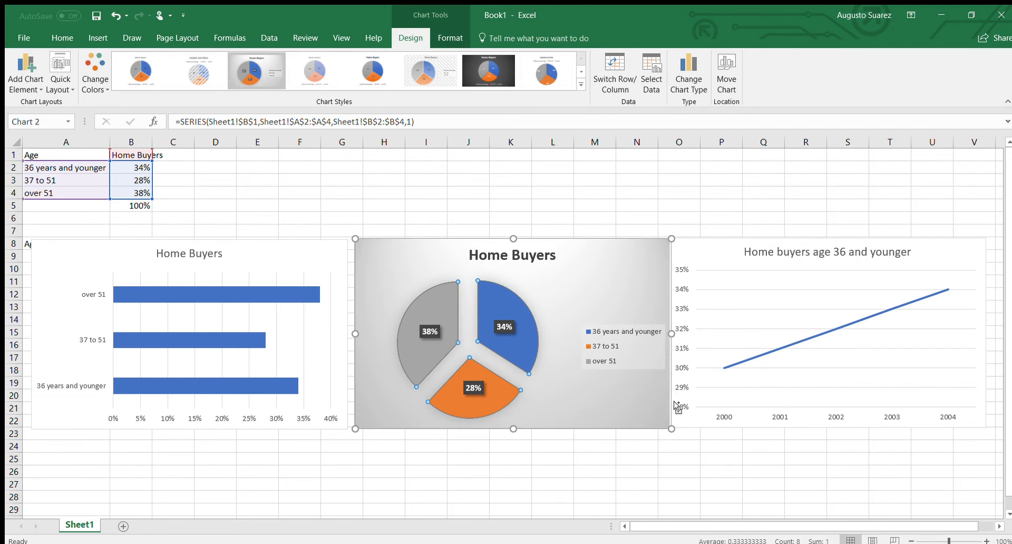
key("ctrl+z")
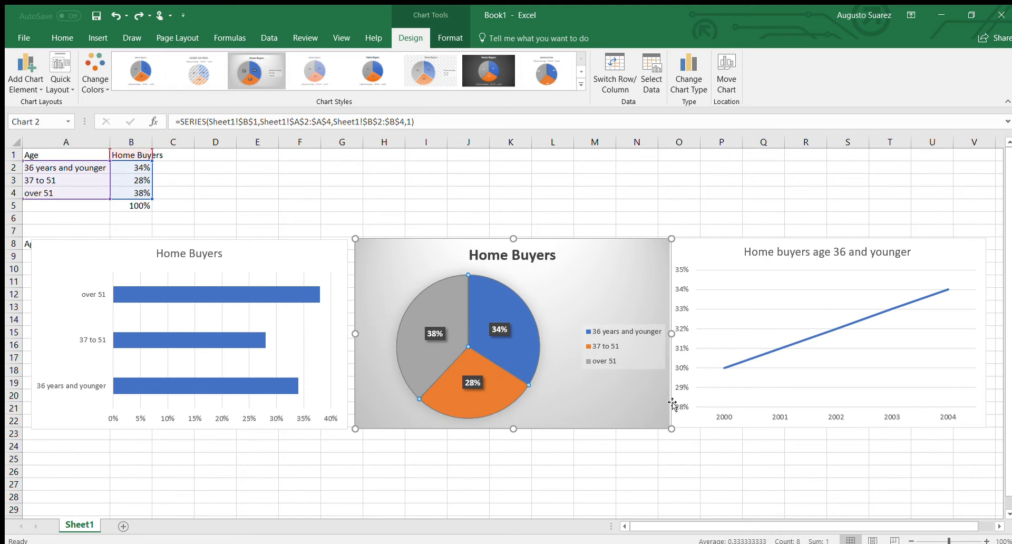
left_click(454, 334)
double_click(455, 334)
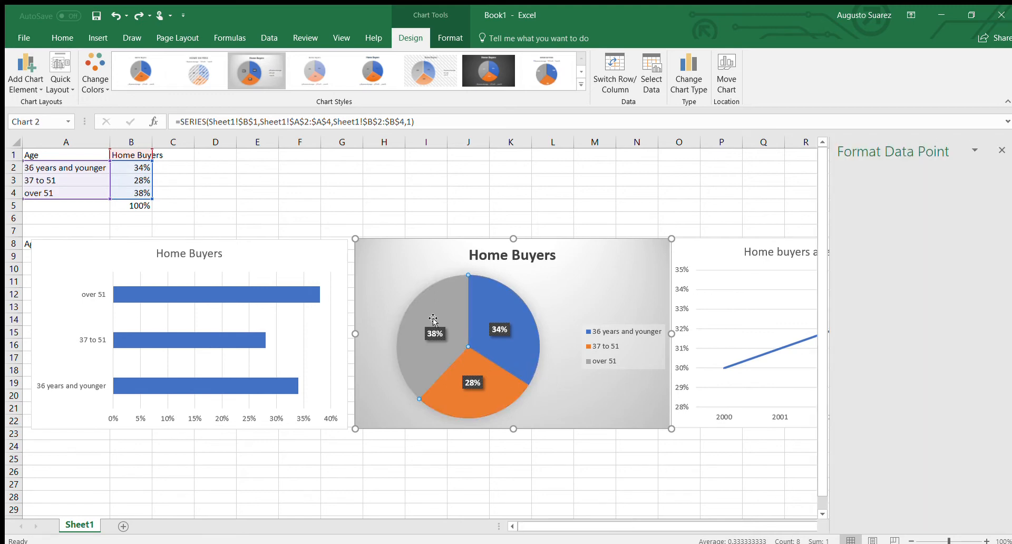
left_click_drag(433, 318, 422, 314)
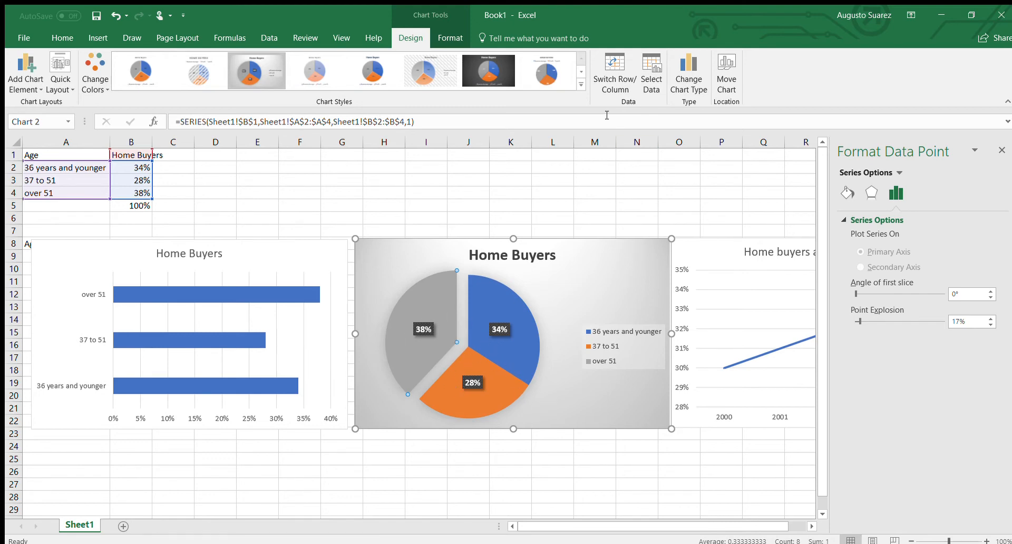
Apply the blue-background chart style with white slices to the Home Buyers pie chart
left_click(529, 74)
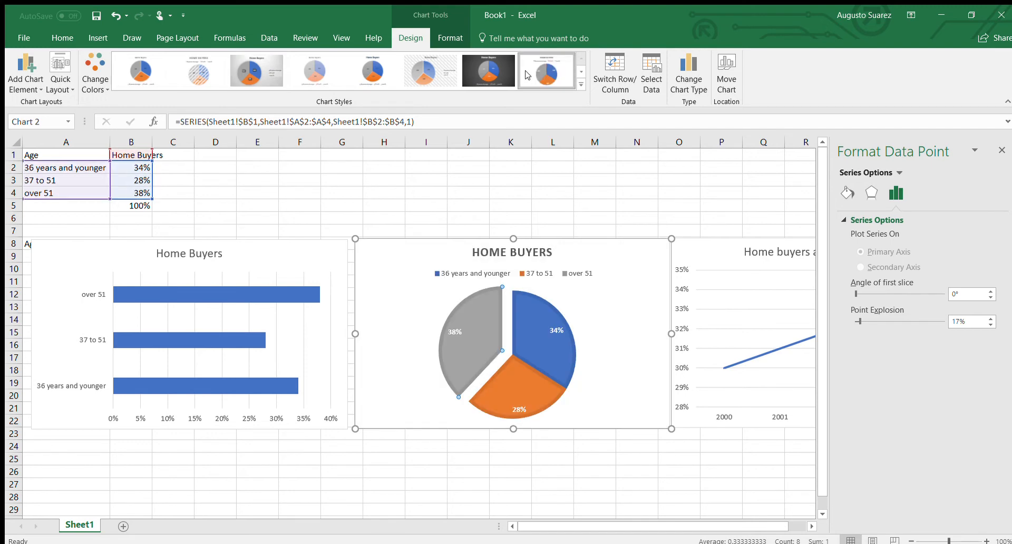
left_click(579, 71)
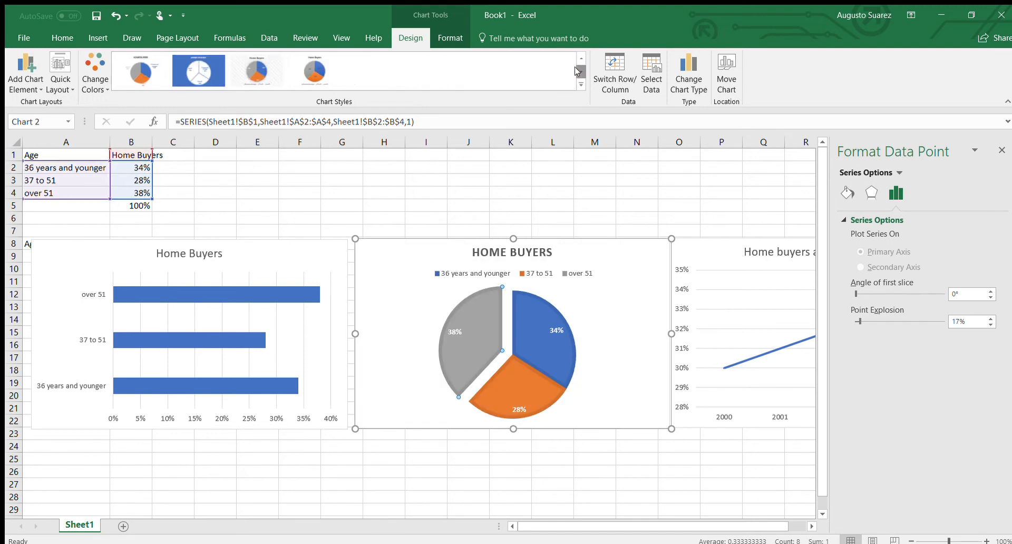
left_click(211, 83)
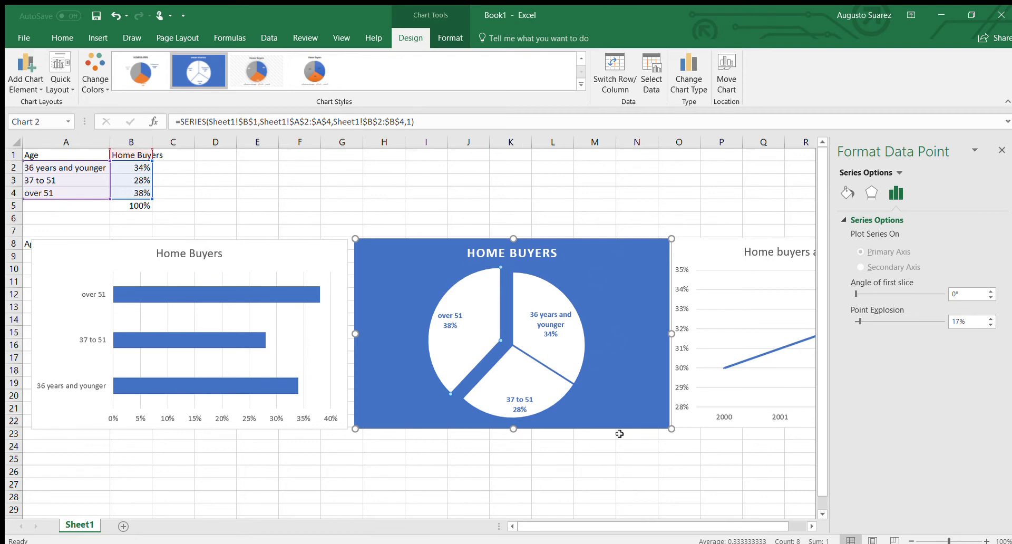
left_click(322, 360)
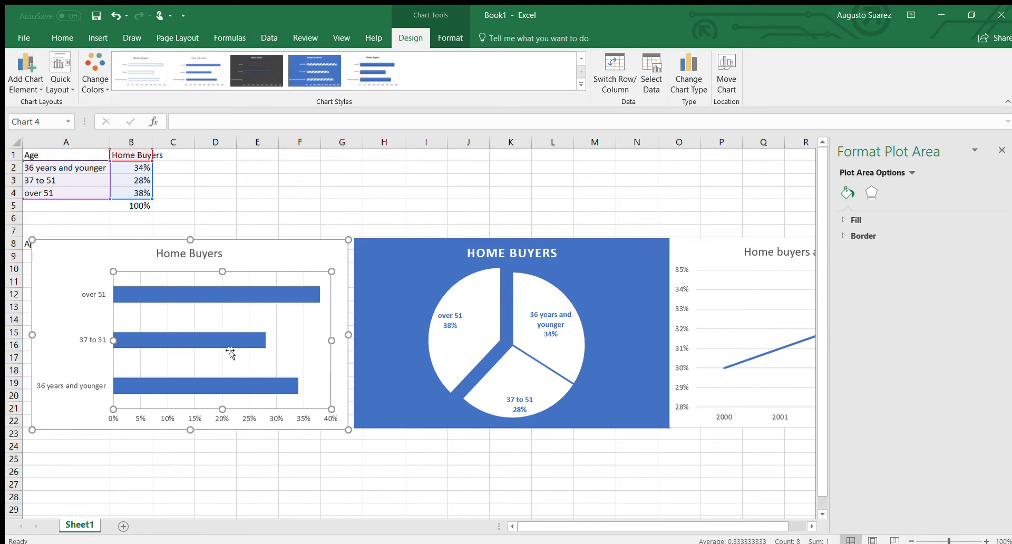
Drag the Home Buyers bar chart right over the pie chart, revealing the A8:B13 data
left_click(294, 291)
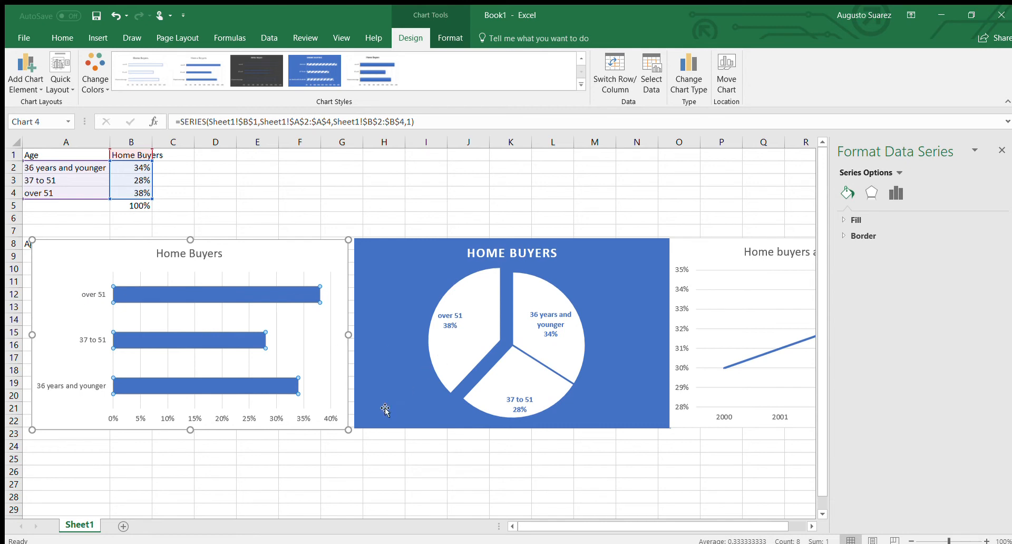
left_click(284, 255)
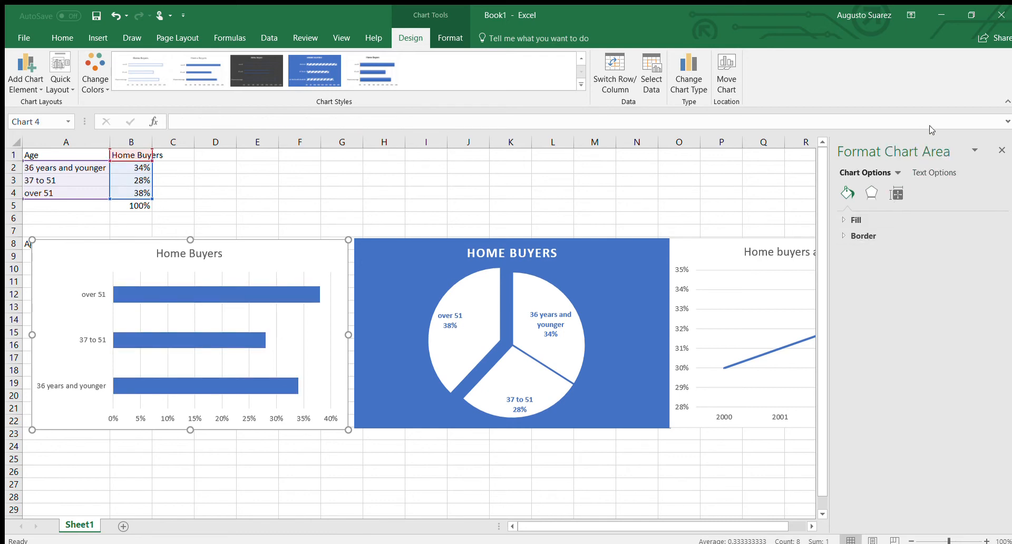
left_click(934, 219)
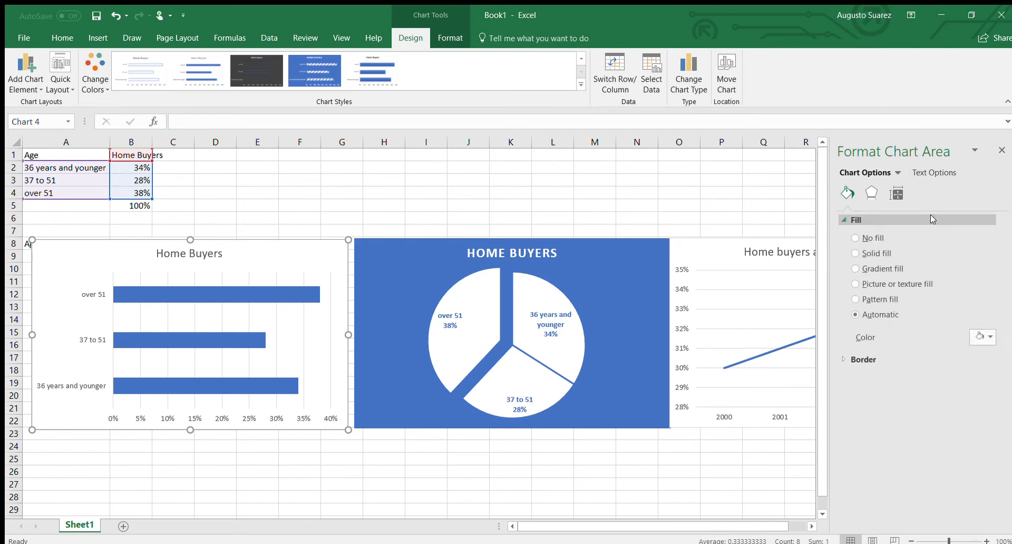
left_click(934, 220)
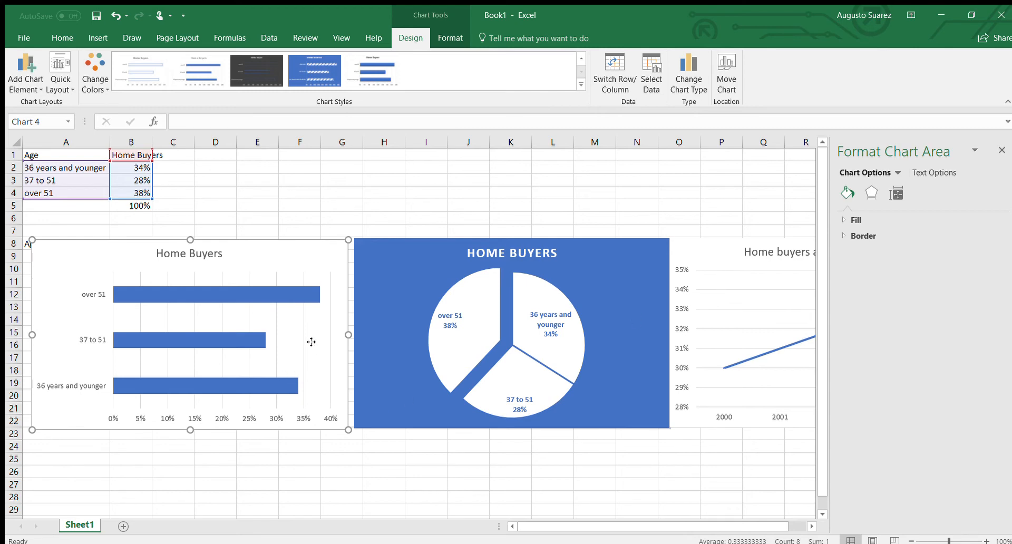
left_click(303, 282)
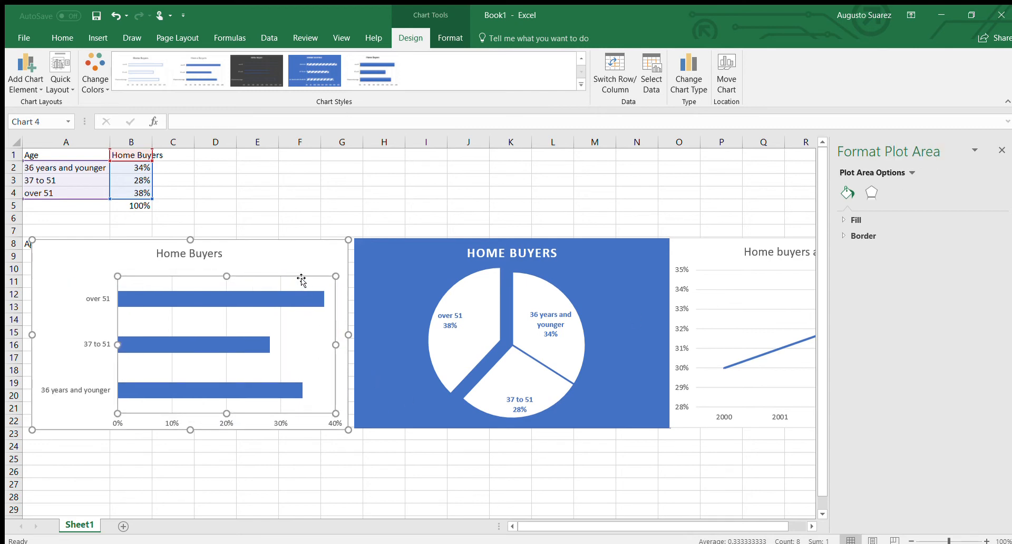
left_click_drag(296, 260, 617, 260)
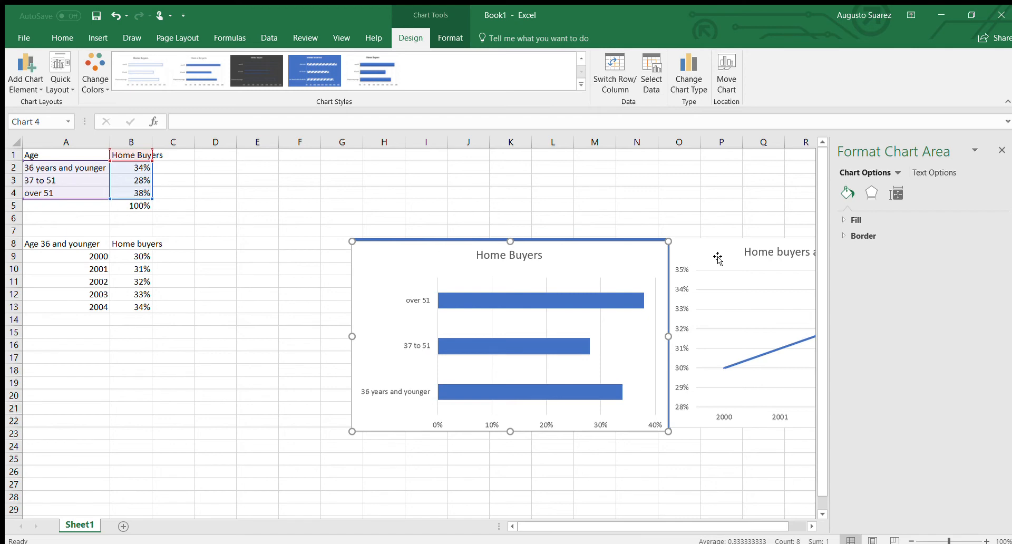
Move the existing line chart beneath the yearly table and select A8:B13
left_click_drag(719, 258, 70, 350)
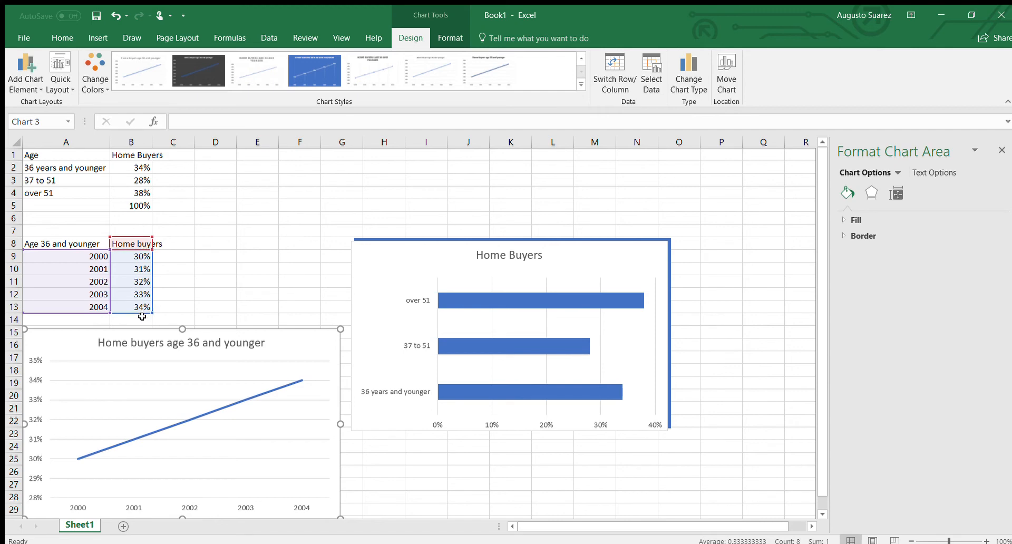
left_click(73, 234)
mouse_move(74, 240)
left_mouse_down()
mouse_move(135, 279)
mouse_move(147, 308)
left_mouse_up()
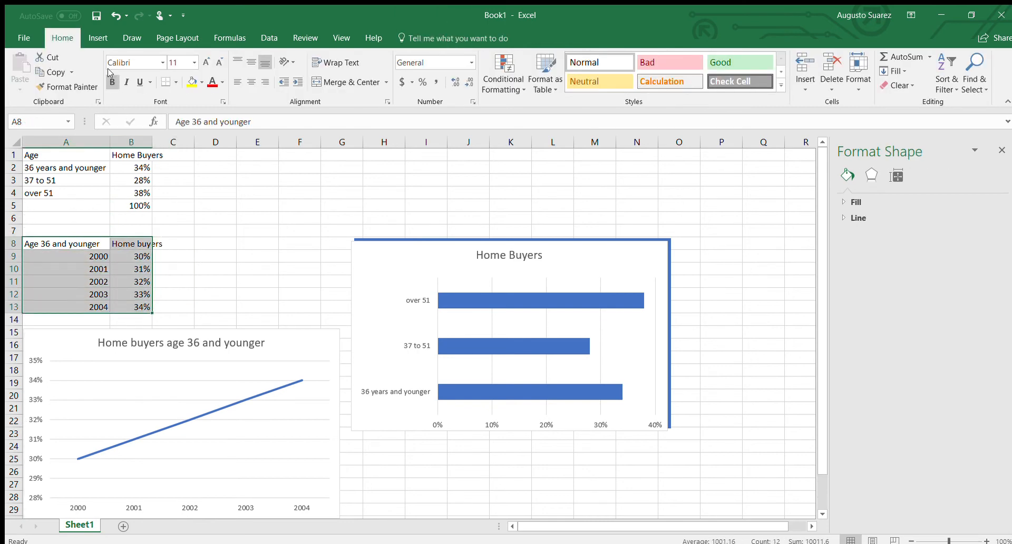
Insert the recommended line chart plotting the 2000–2004 shares from A8:B13
left_click(96, 31)
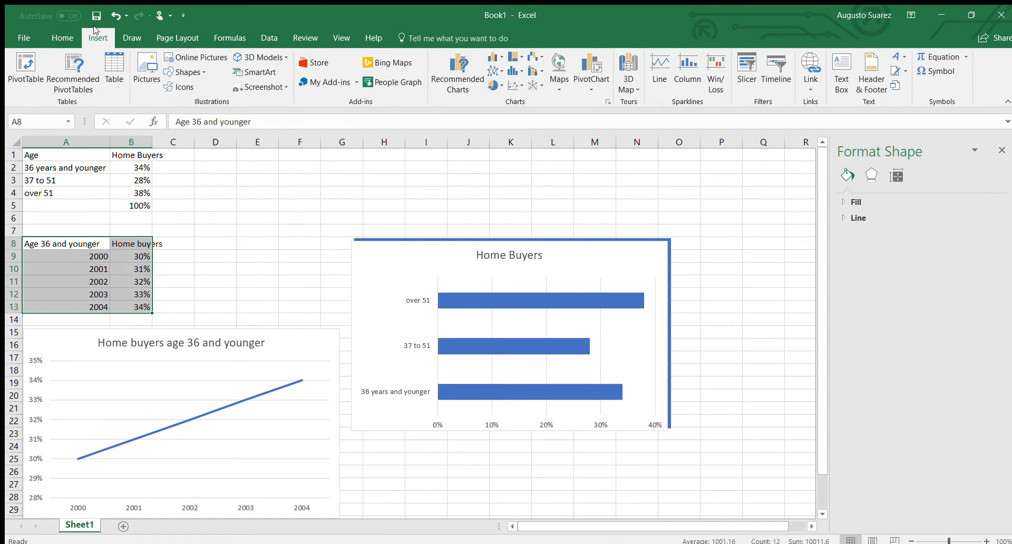
left_click(465, 69)
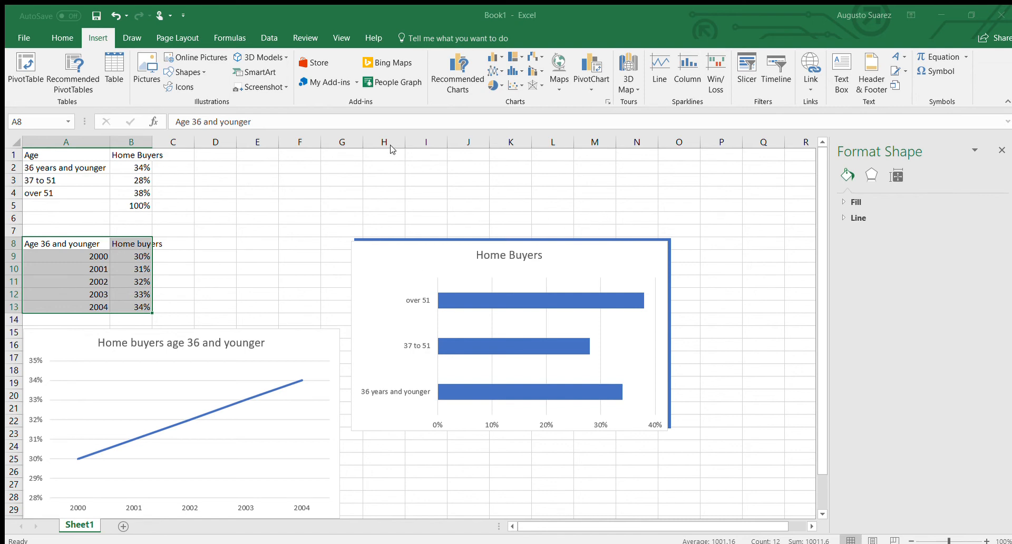
key("alt+F1")
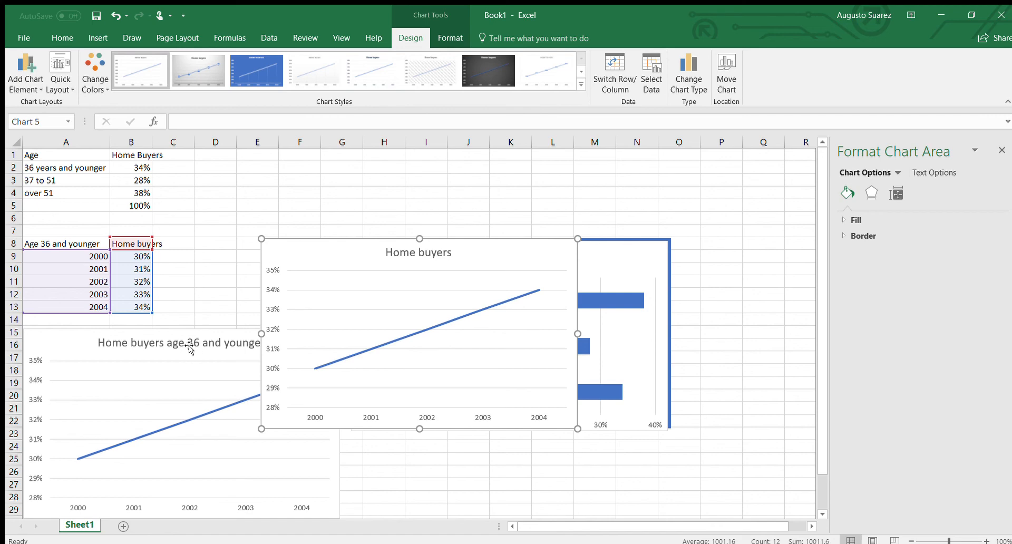
Append 'age 36 and younger' to the new chart's 'Home buyers' title
left_click(441, 255)
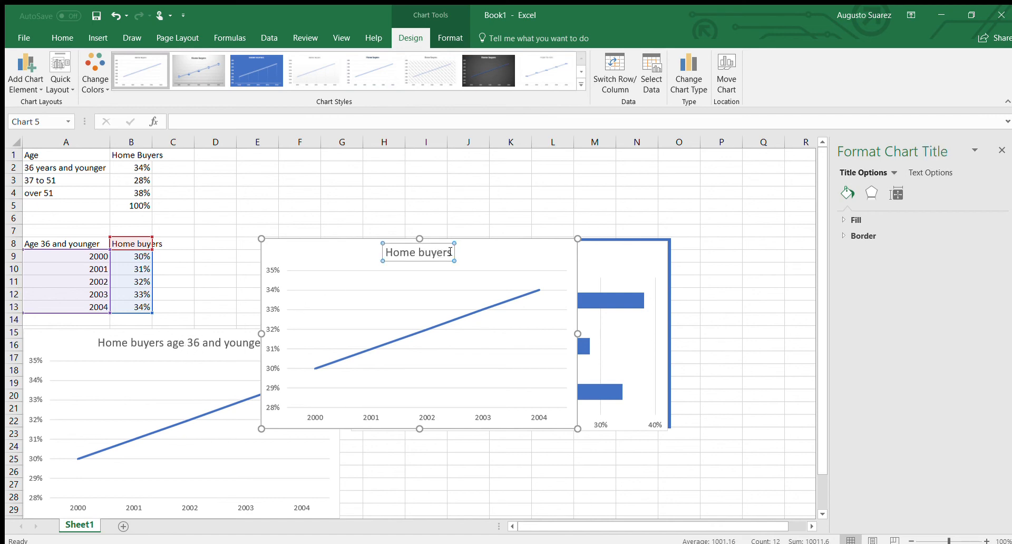
left_click(447, 252)
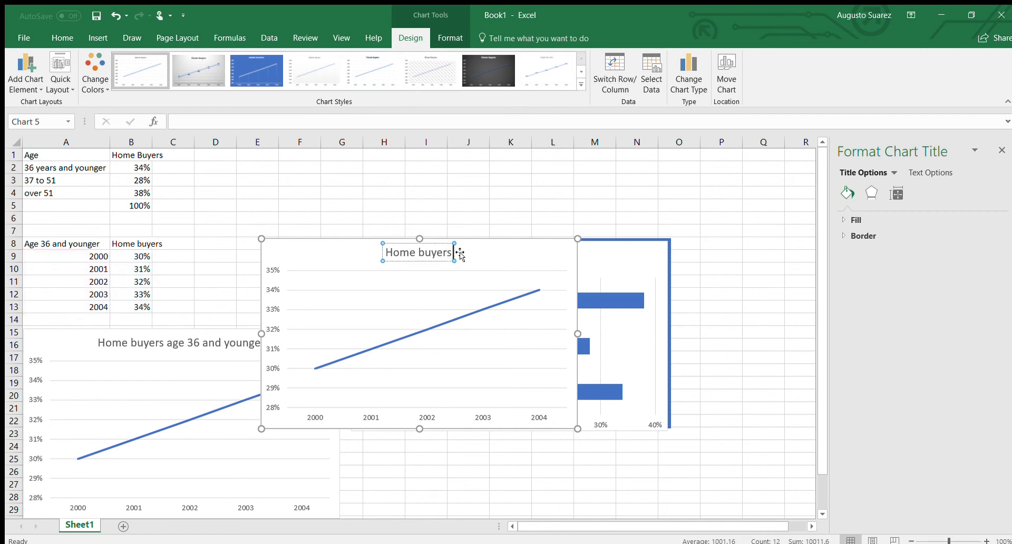
type("age 3")
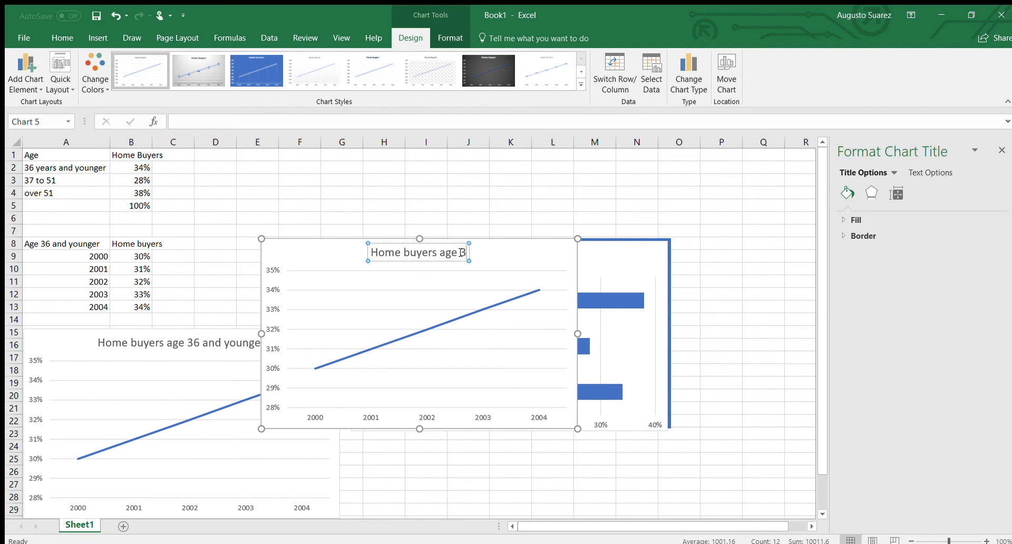
type("6 and")
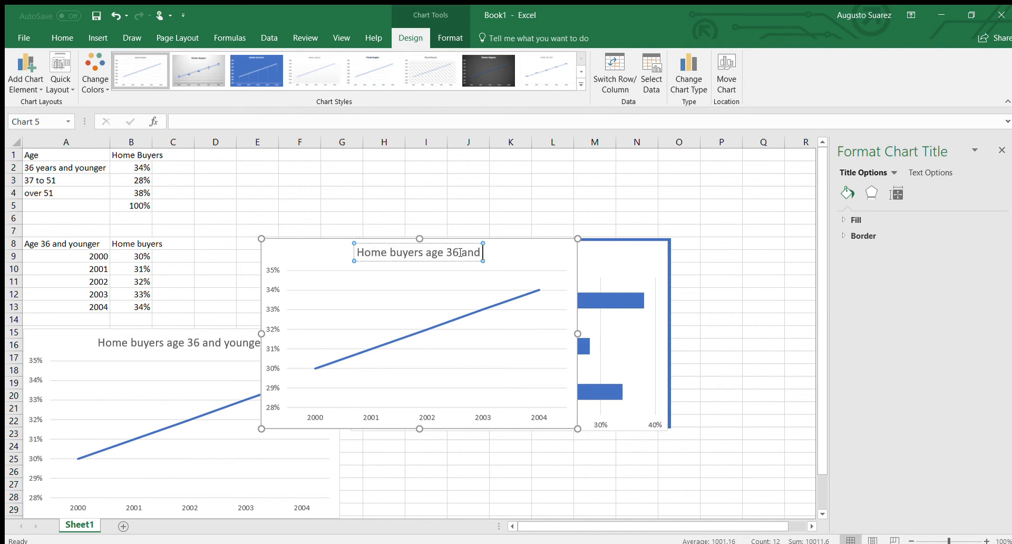
type(" younger")
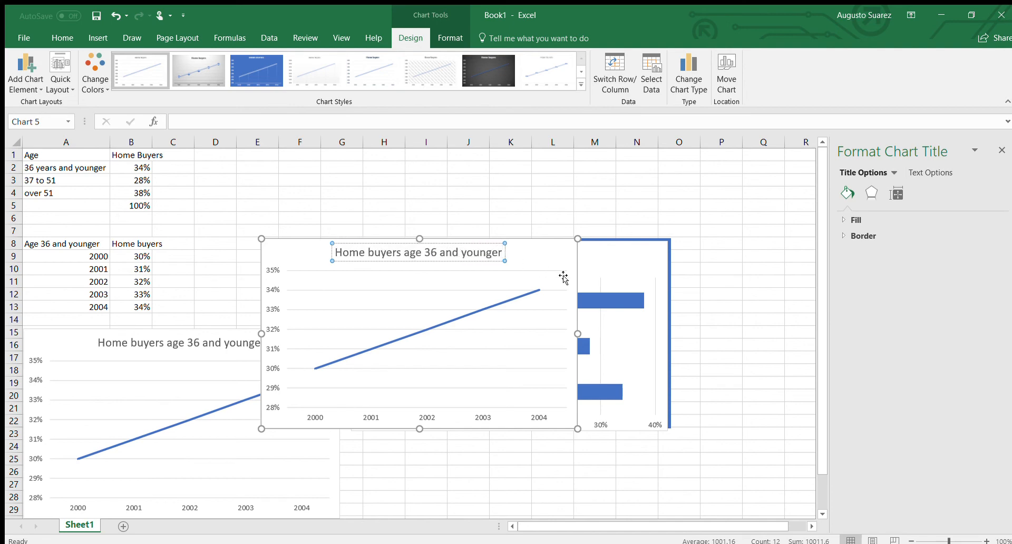
left_click(564, 278)
left_click(563, 260)
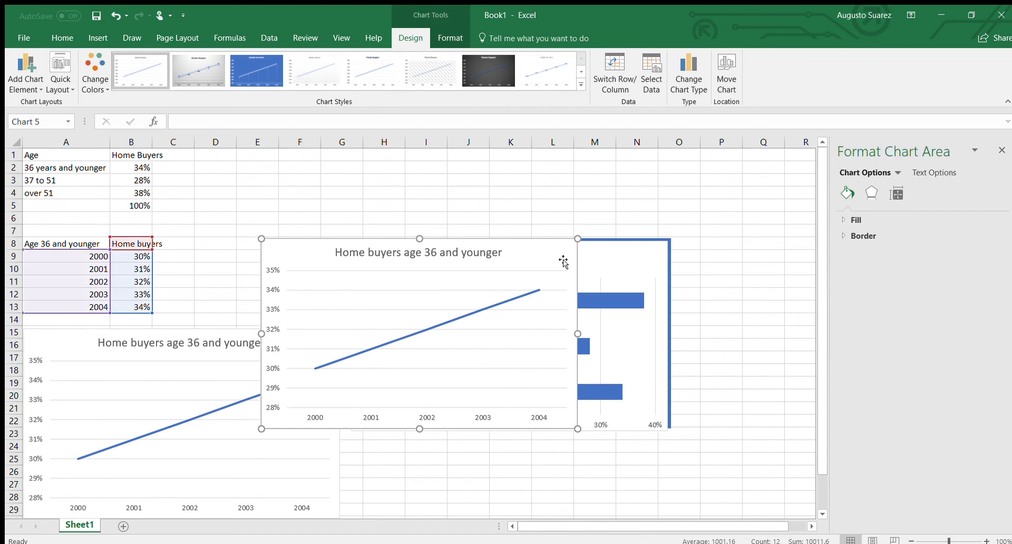
Apply the blue white-line chart style to the new line chart and nudge it down-right
left_click(254, 76)
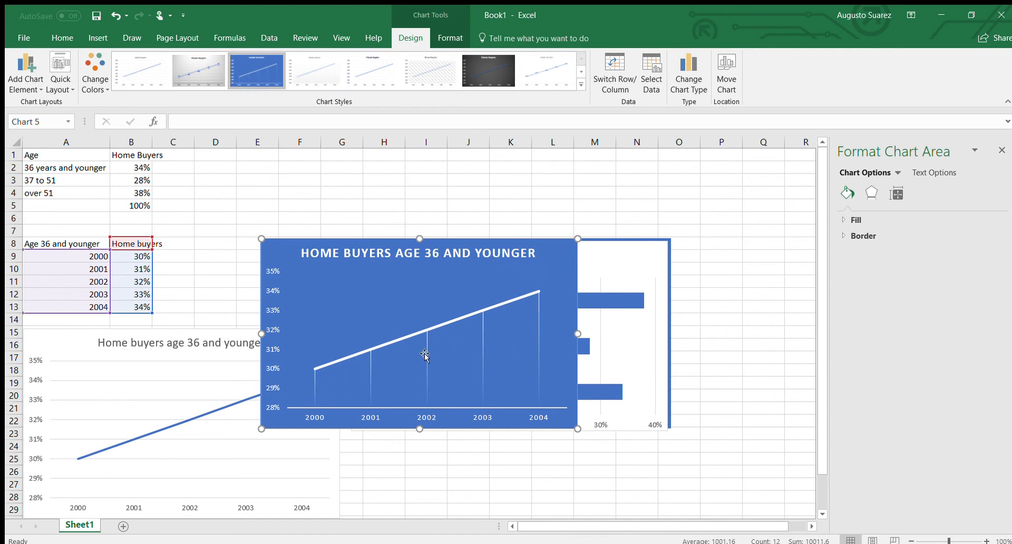
left_click_drag(520, 270, 575, 291)
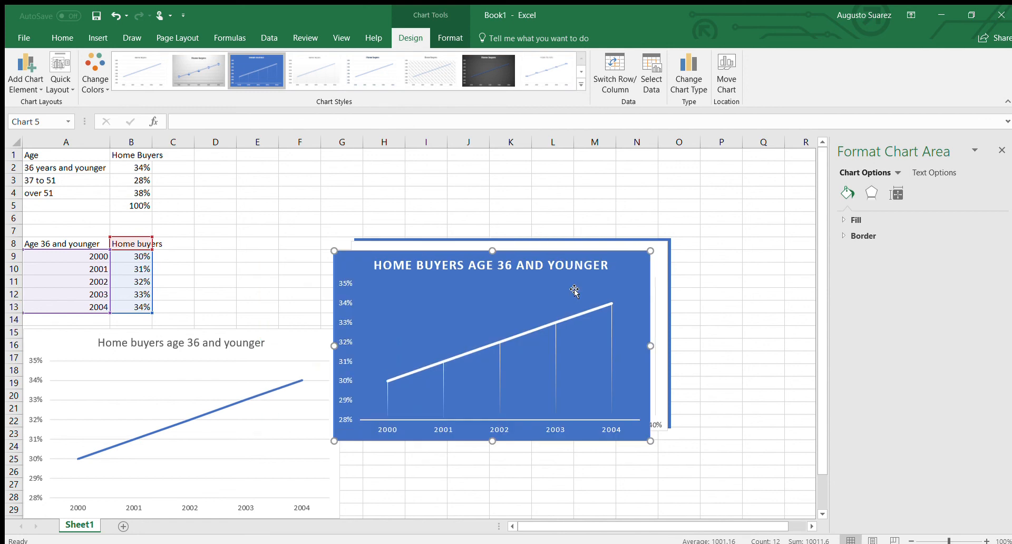